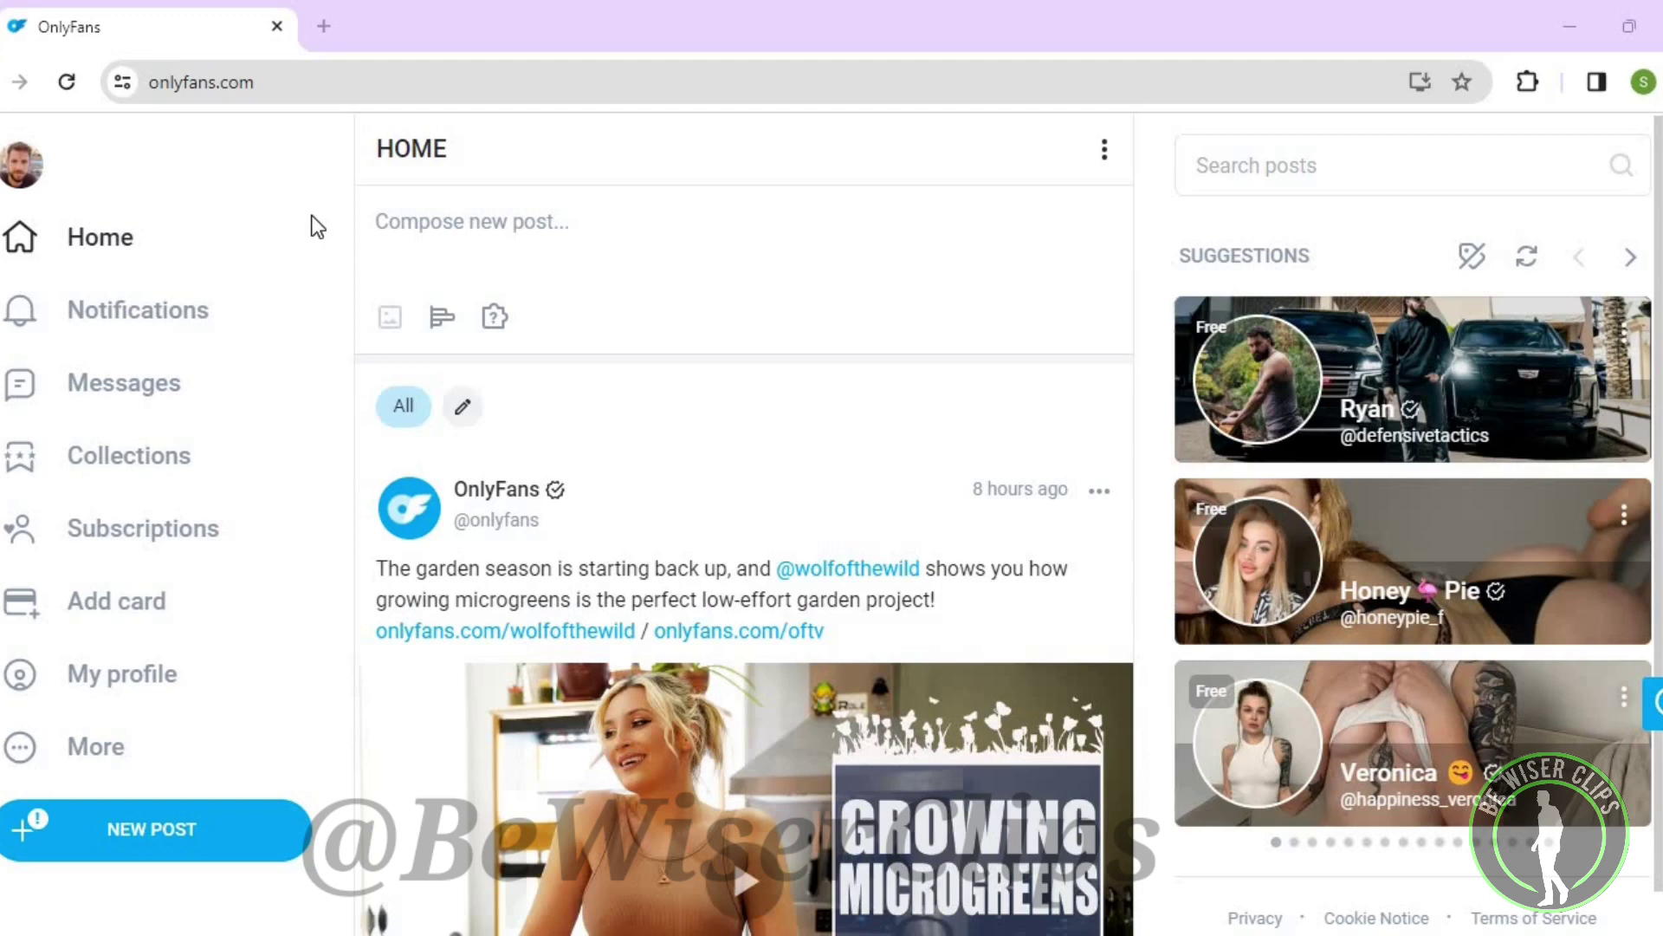
Go from My profile to the Edit Profile settings for the steve account
{"action": "left_click", "coordinate": [103, 689]}
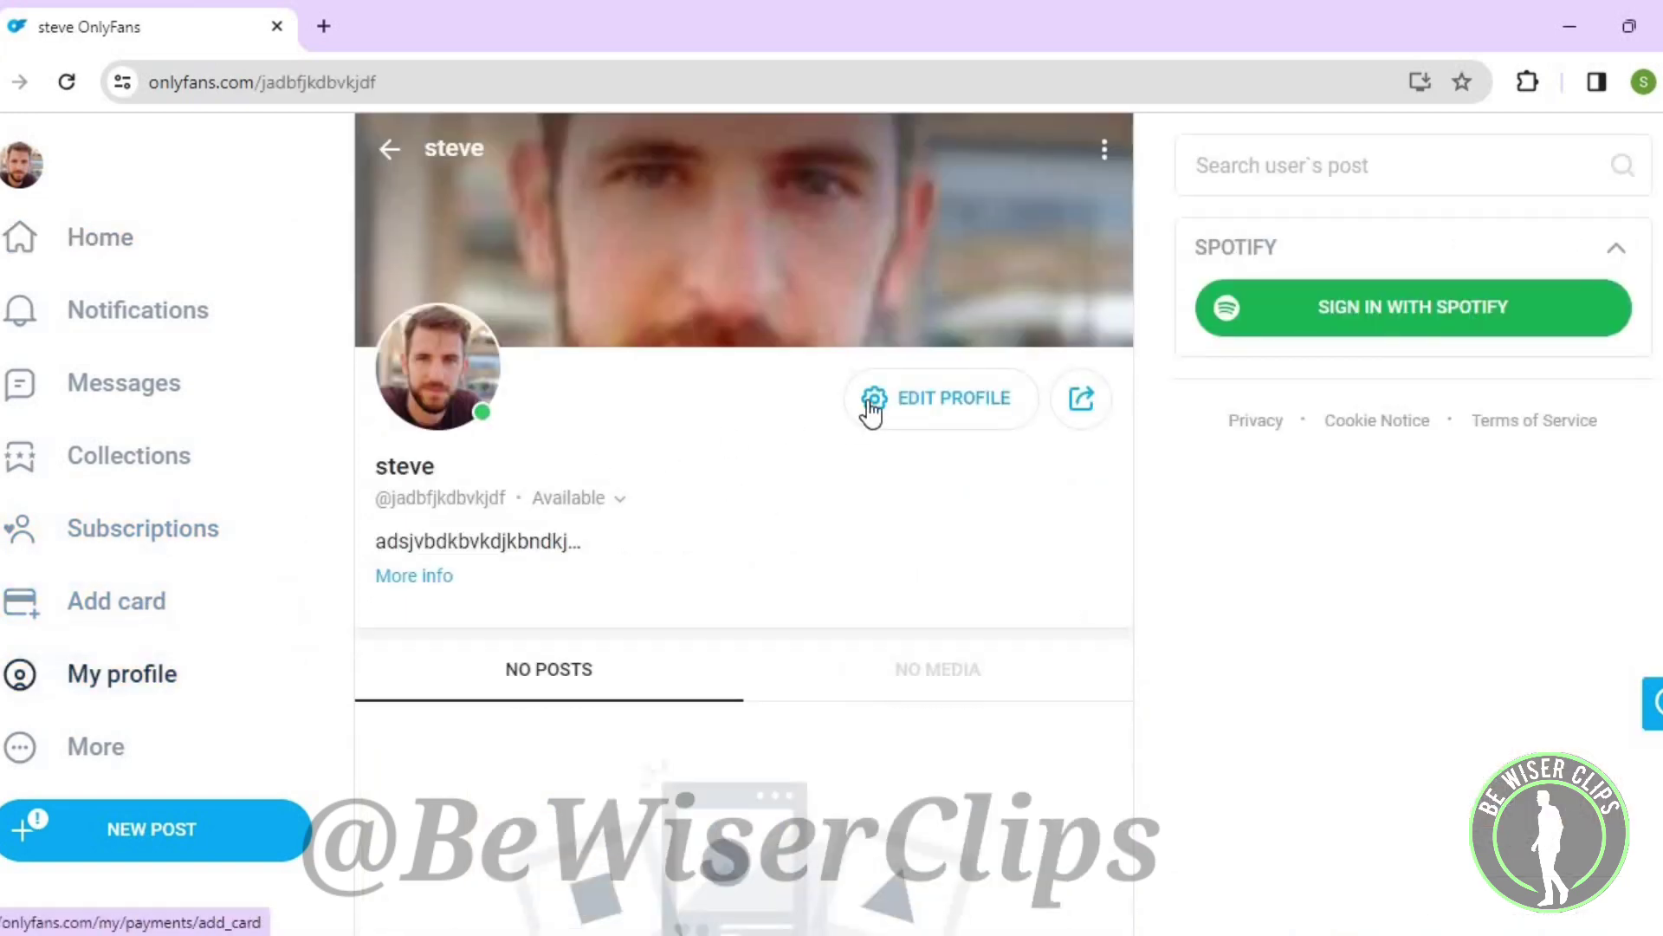
{"action": "left_click", "coordinate": [872, 400]}
Replace the display name 'steve' with 'friend' and save the profile
{"action": "left_click", "coordinate": [873, 663]}
{"action": "double_click", "coordinate": [904, 660]}
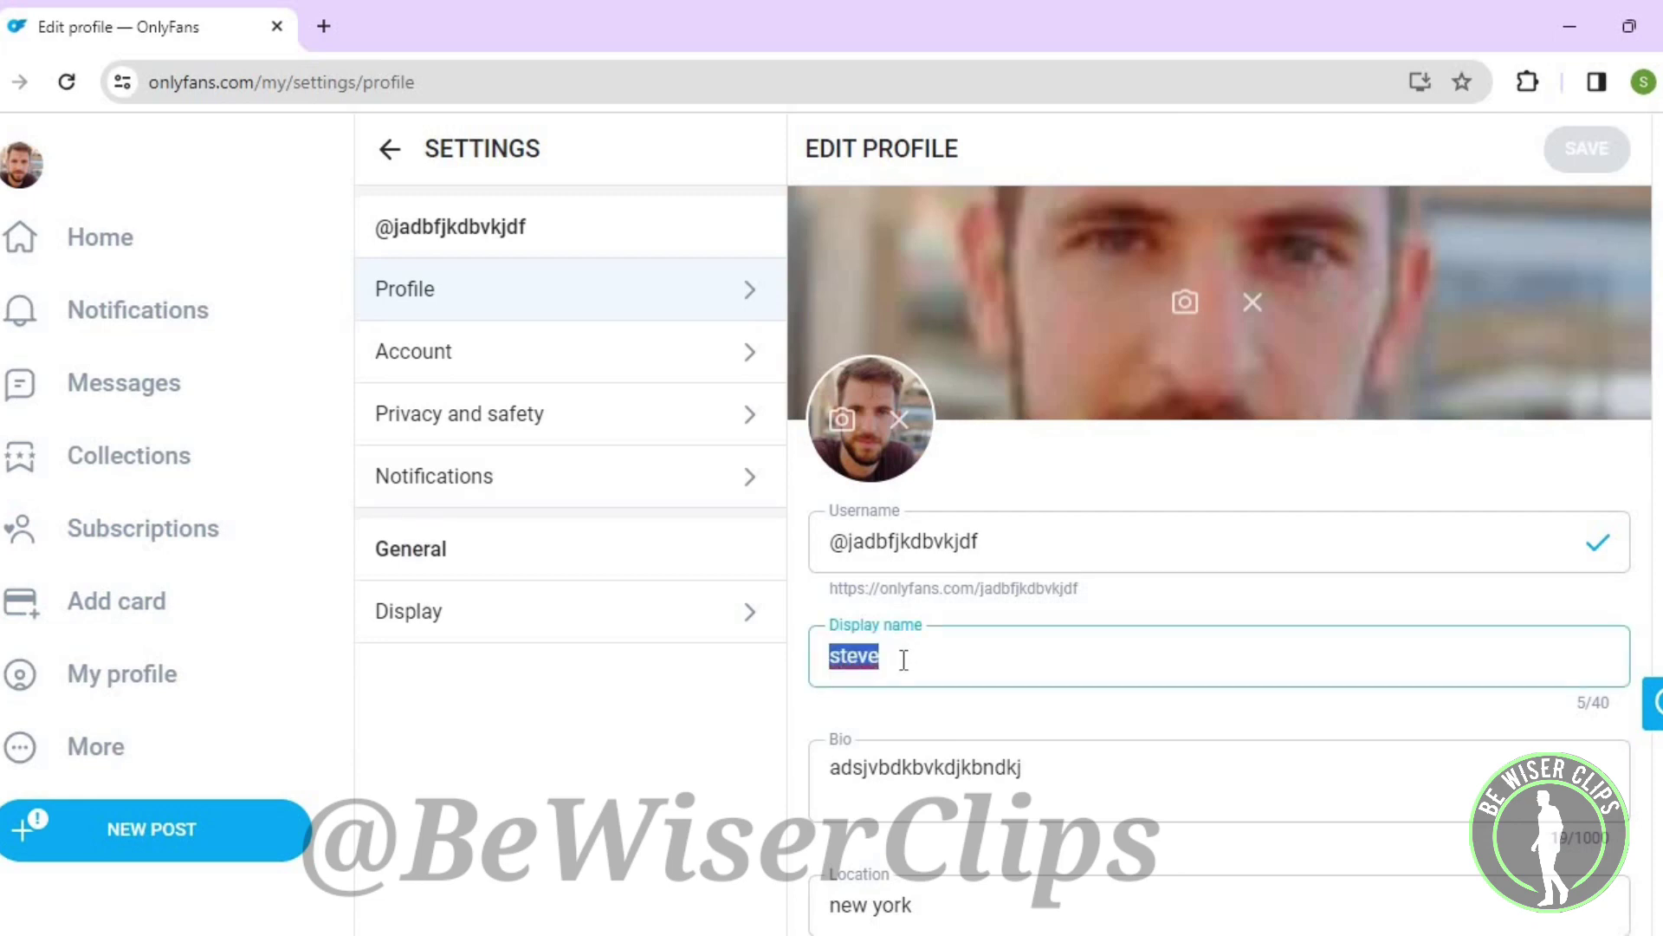
{"action": "type", "text": "friend"}
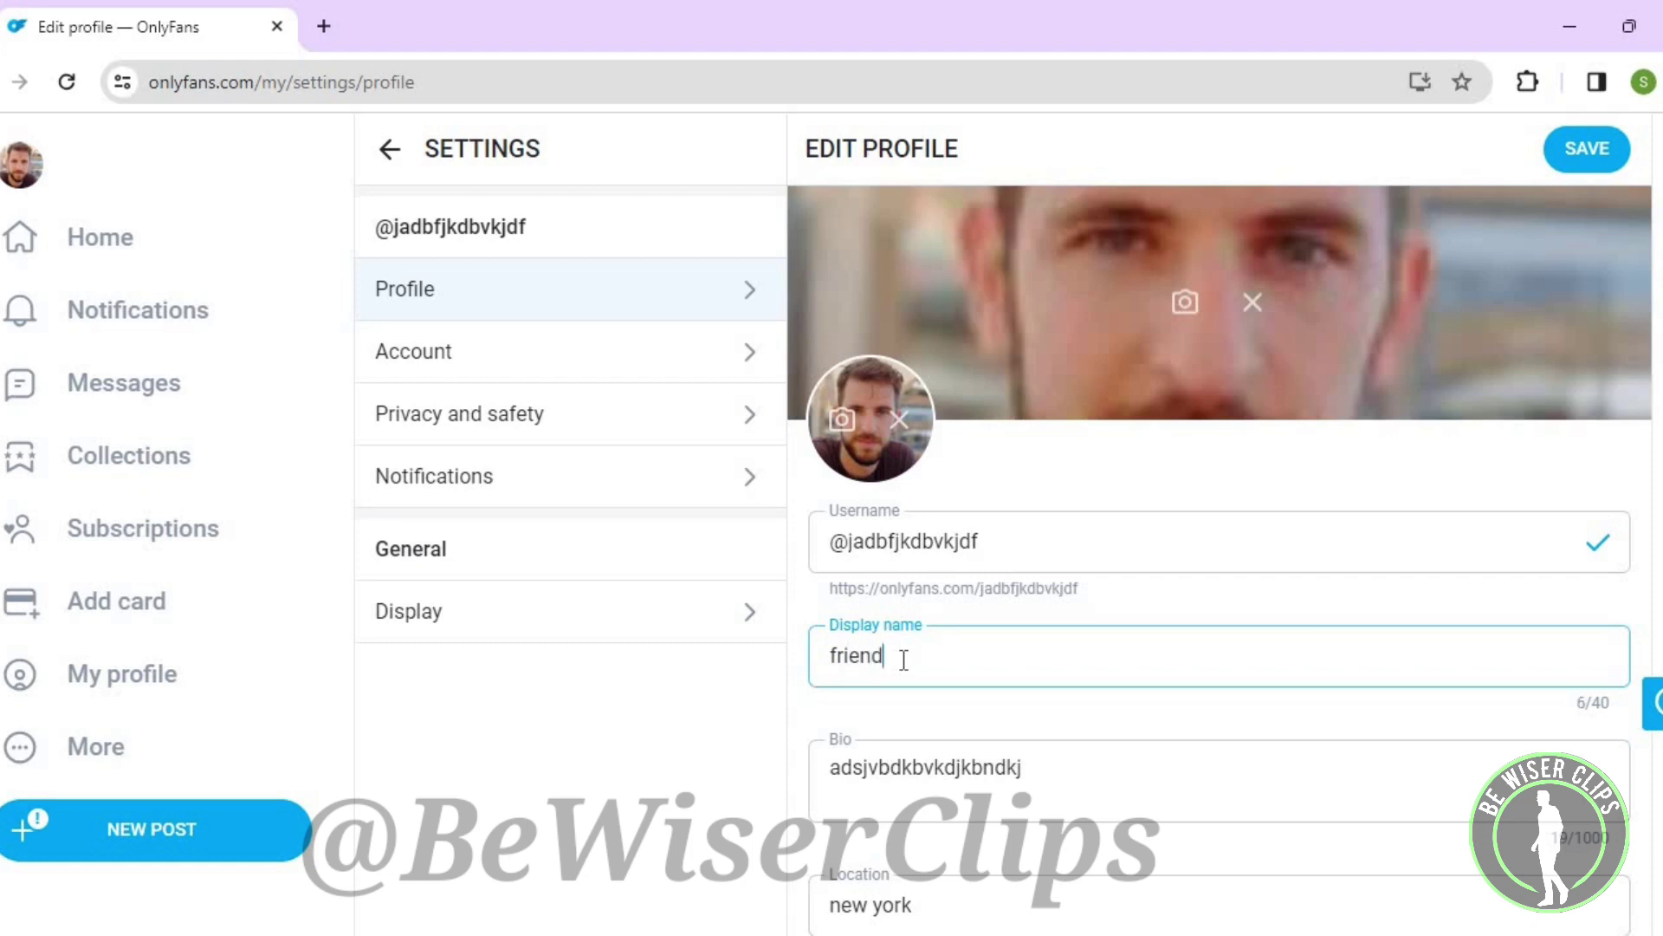
{"action": "left_click", "coordinate": [1595, 158]}
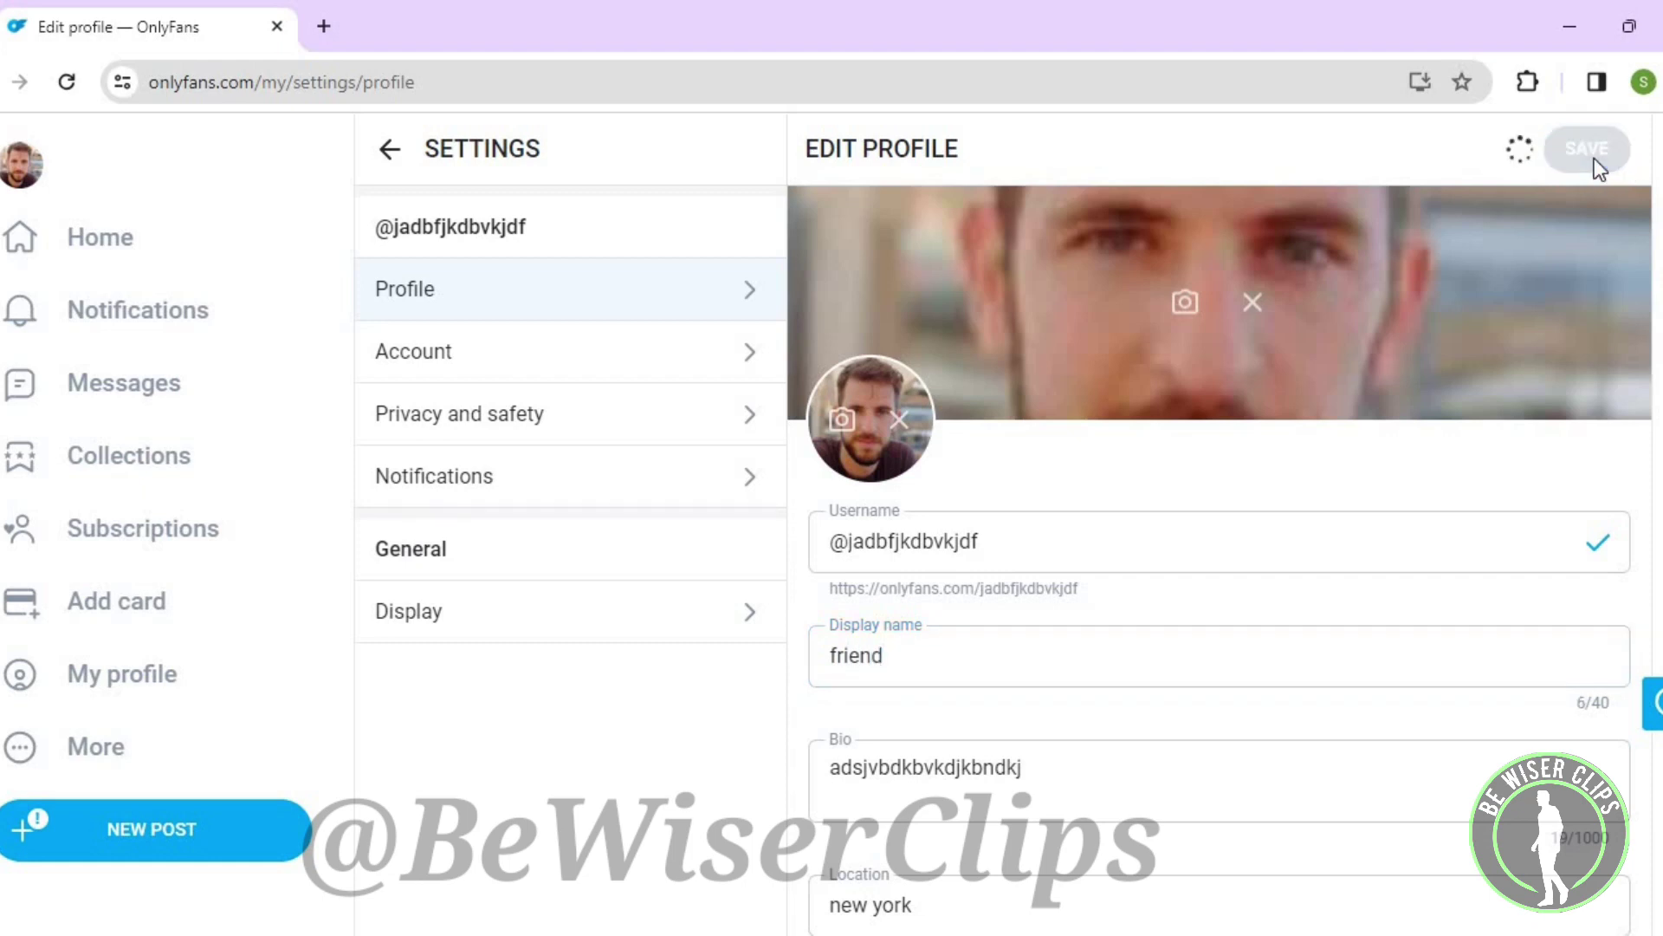